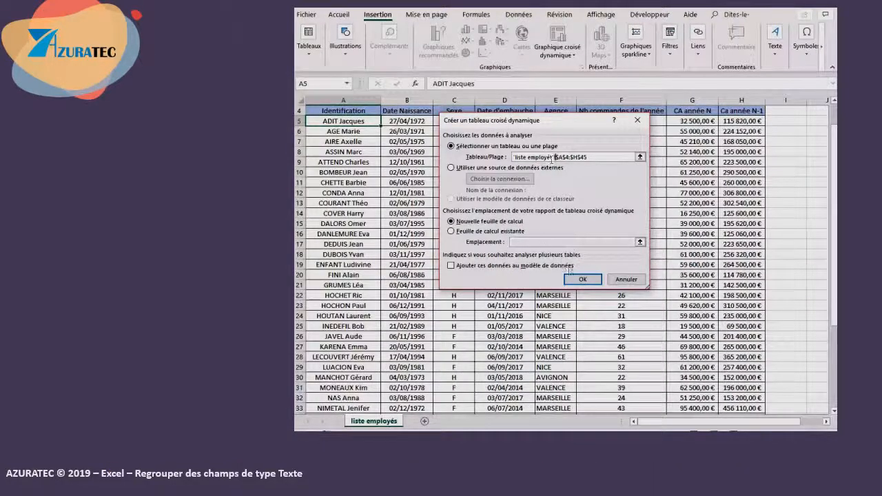
- Create the pivot table on a new worksheet and place the Agence and Identification fields in the Rows area
left_click(583, 279)
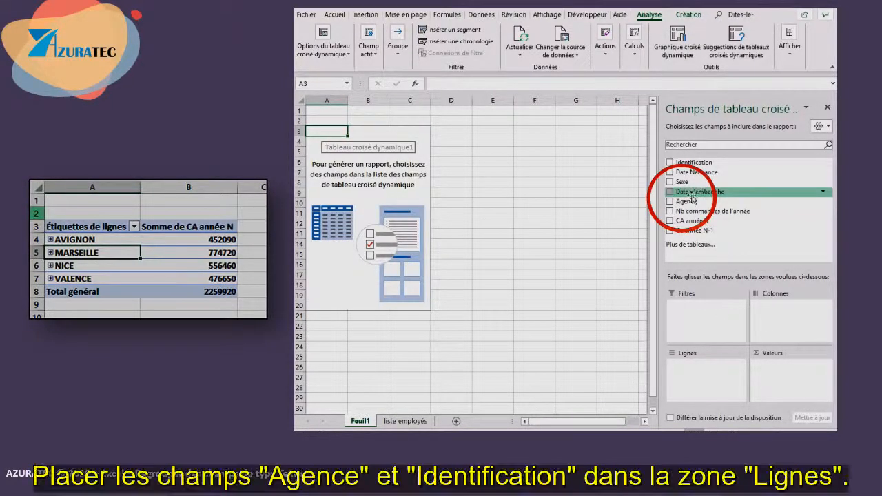
left_click_drag(691, 201, 698, 371)
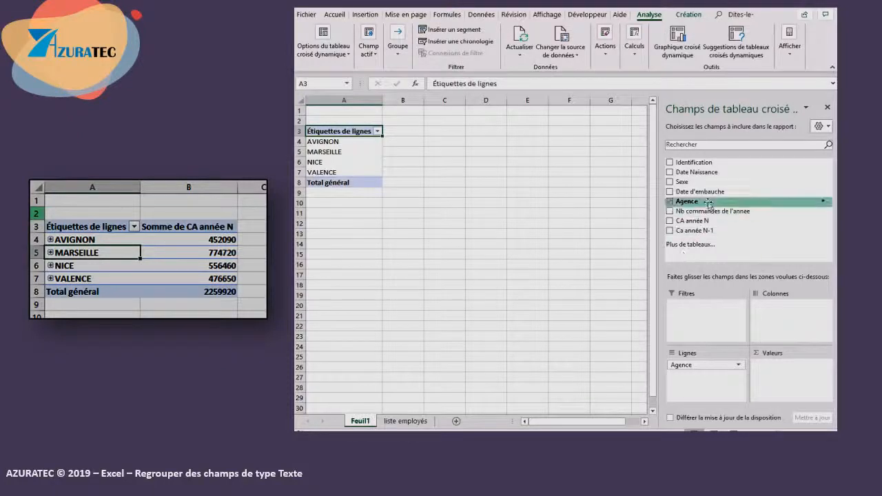
mouse_move(693, 163)
left_mouse_down()
mouse_move(716, 242)
mouse_move(689, 394)
mouse_move(701, 388)
left_mouse_up()
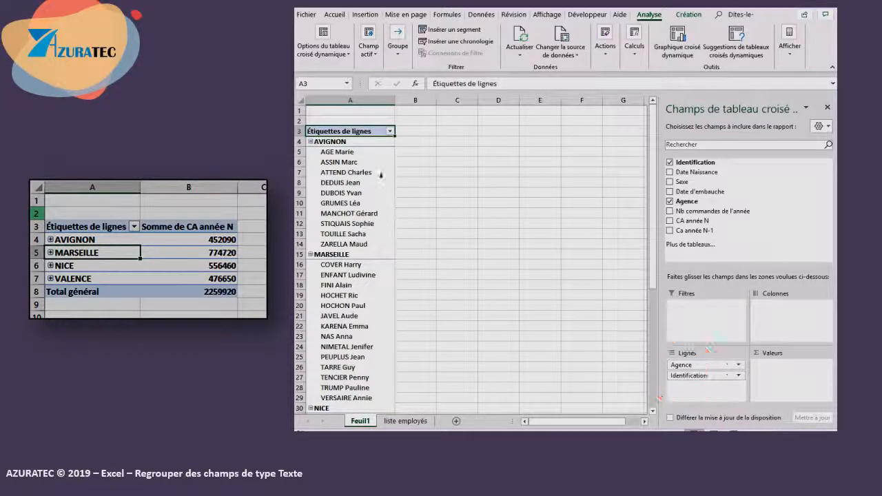
- Add the CA année N field to the Values area of the pivot table
scroll(380, 175, "down", 10)
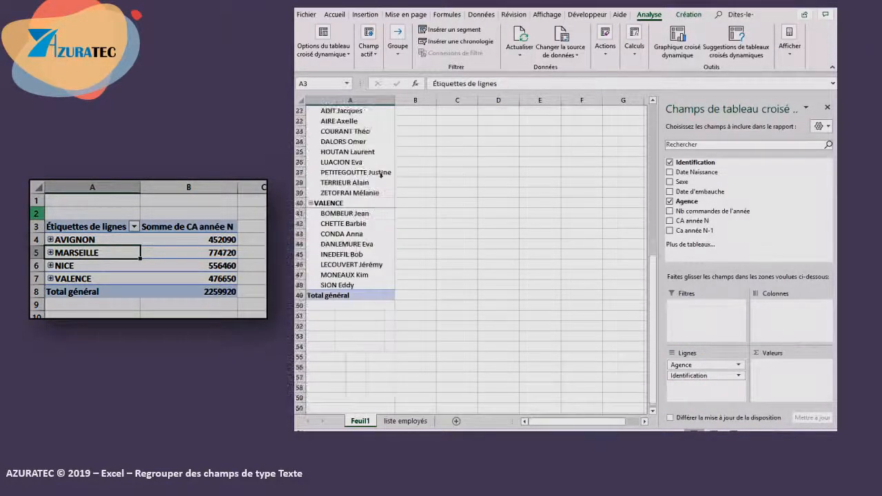
scroll(380, 175, "up", 8)
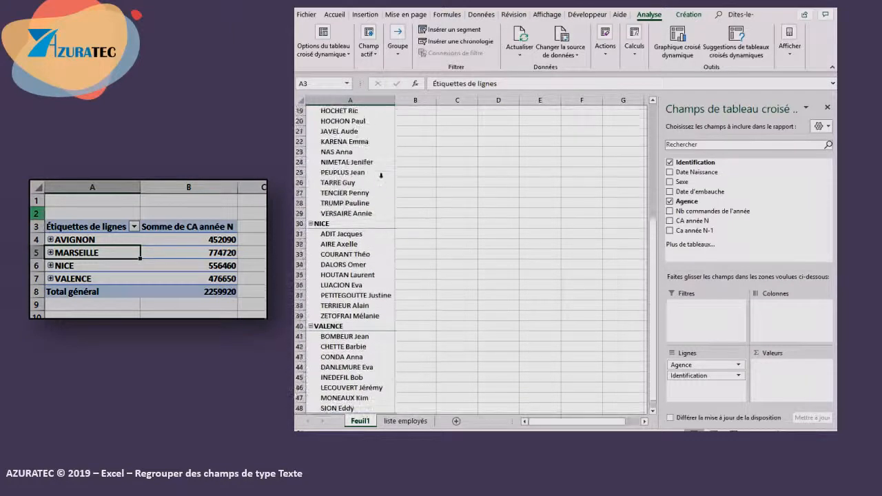
scroll(380, 175, "up", 2)
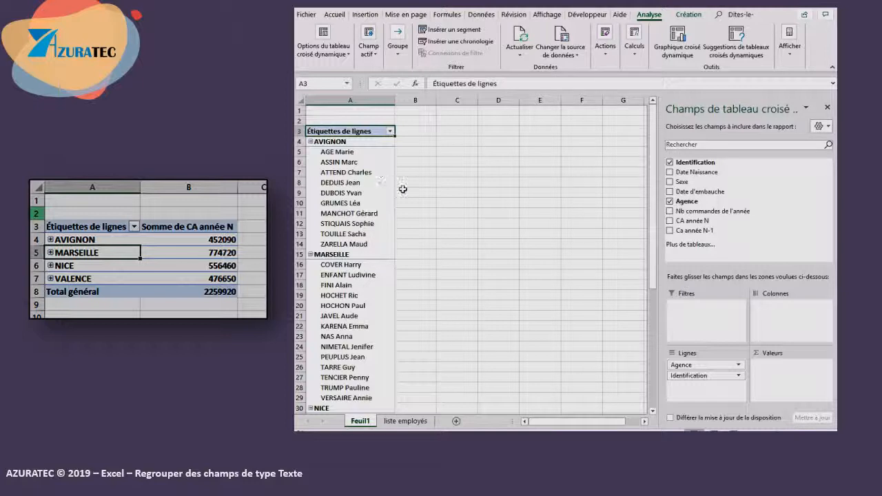
left_click_drag(698, 222, 783, 371)
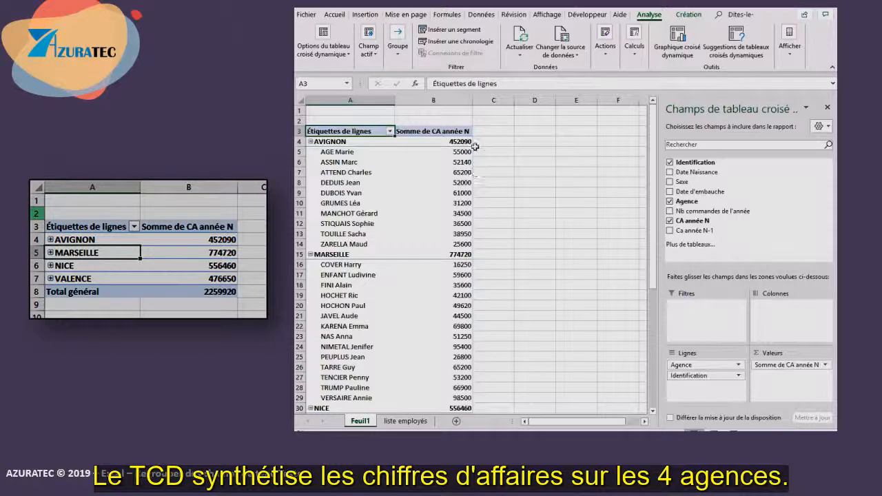
- Collapse the AVIGNON, MARSEILLE, NICE and VALENCE agency rows to hide the employee details
left_click(311, 142)
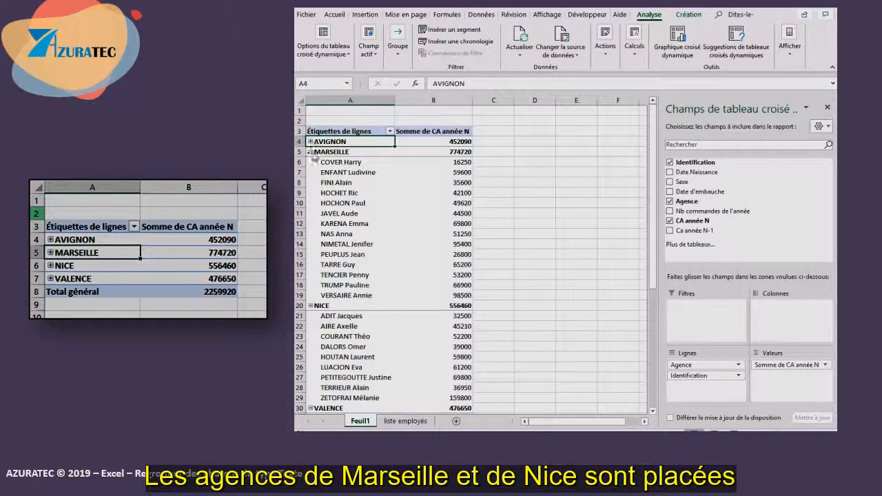
left_click(310, 152)
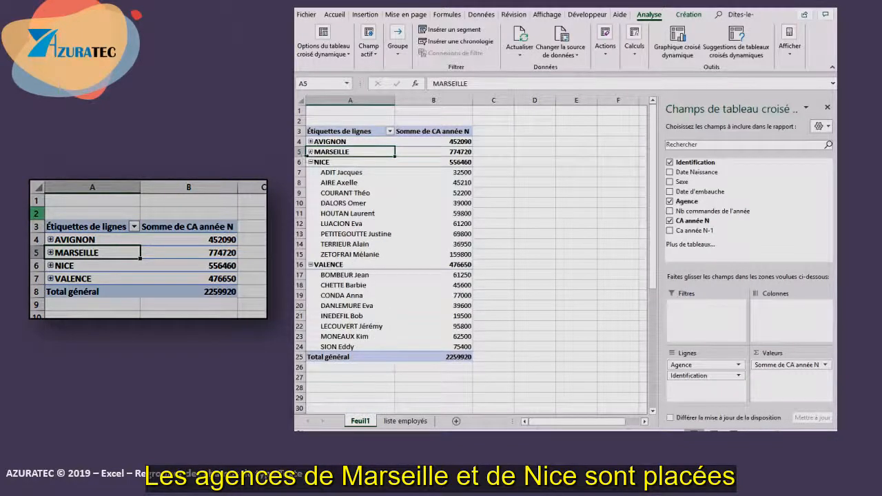
left_click(310, 161)
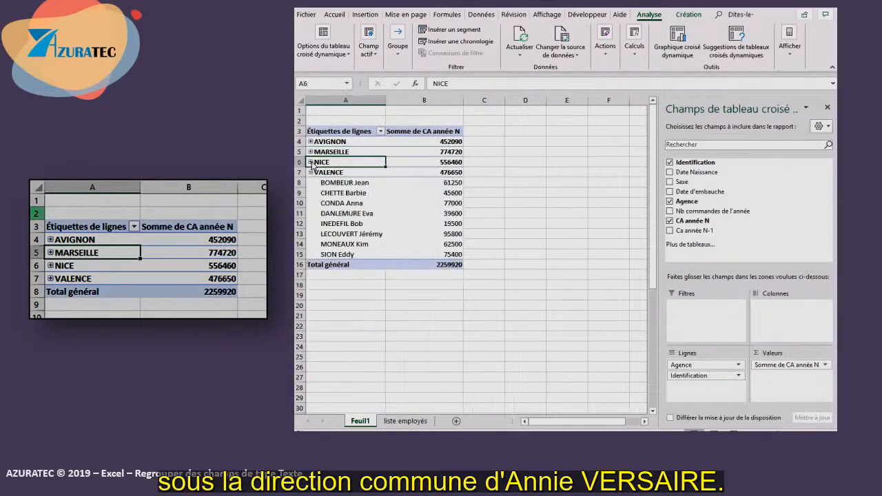
left_click(311, 173)
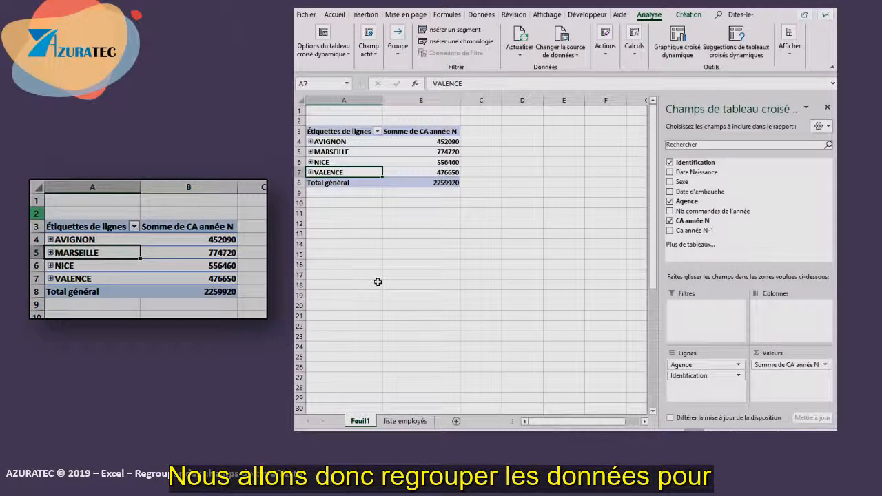
- Select the AVIGNON and VALENCE agency rows together and group them
left_click(356, 141)
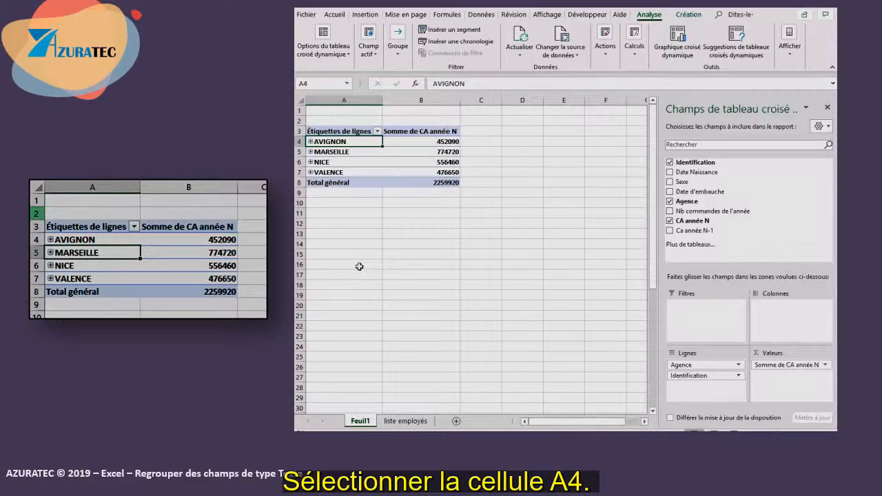
left_click(344, 173, "ctrl")
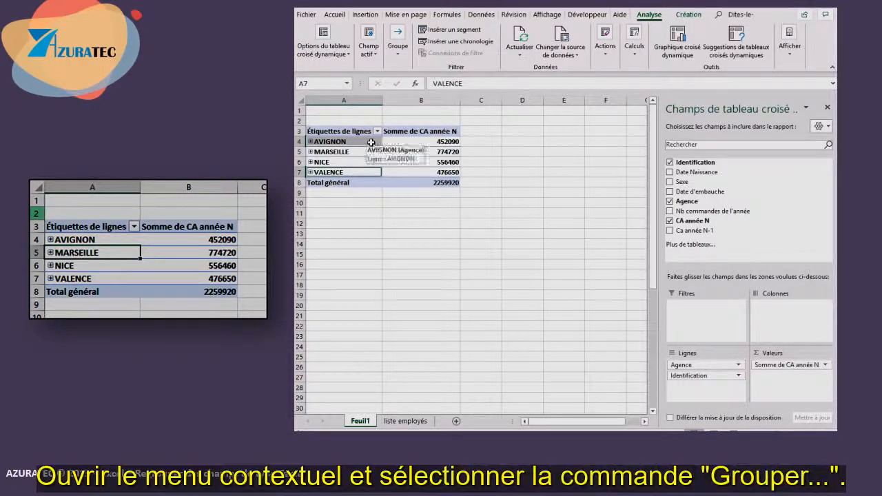
right_click(372, 145)
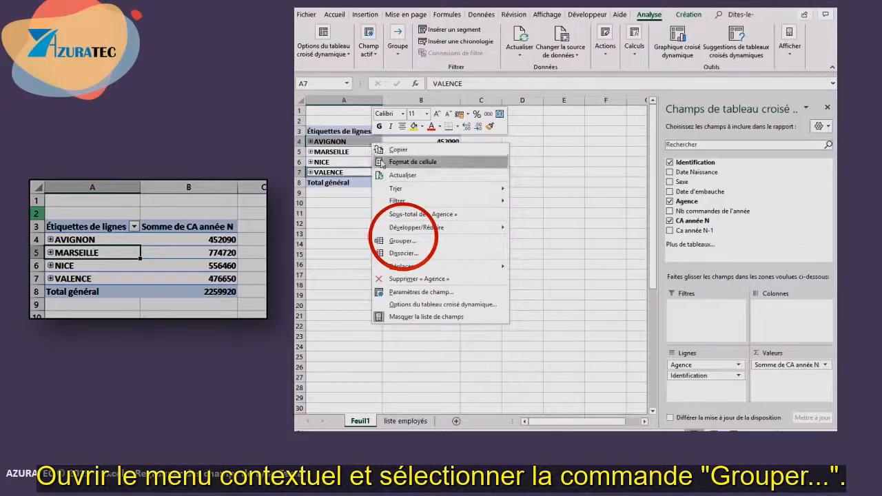
left_click(412, 241)
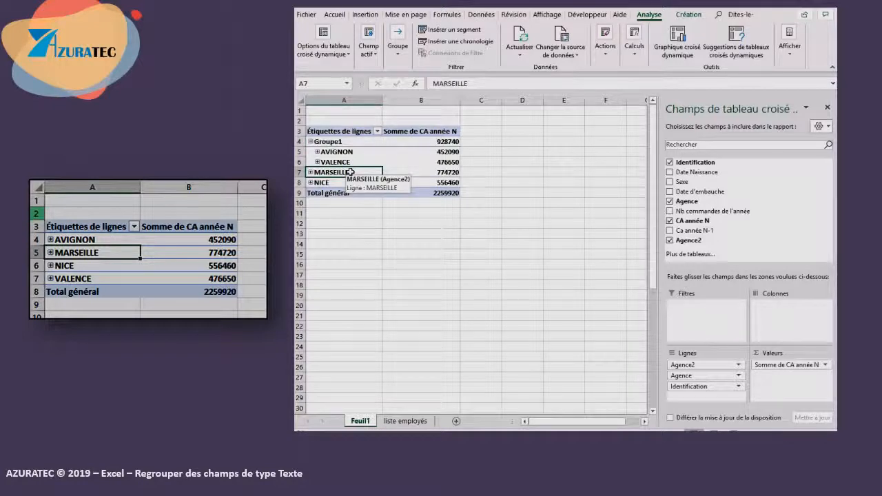
- Select the MARSEILLE and NICE agency rows together and group them
left_click(348, 182, "ctrl")
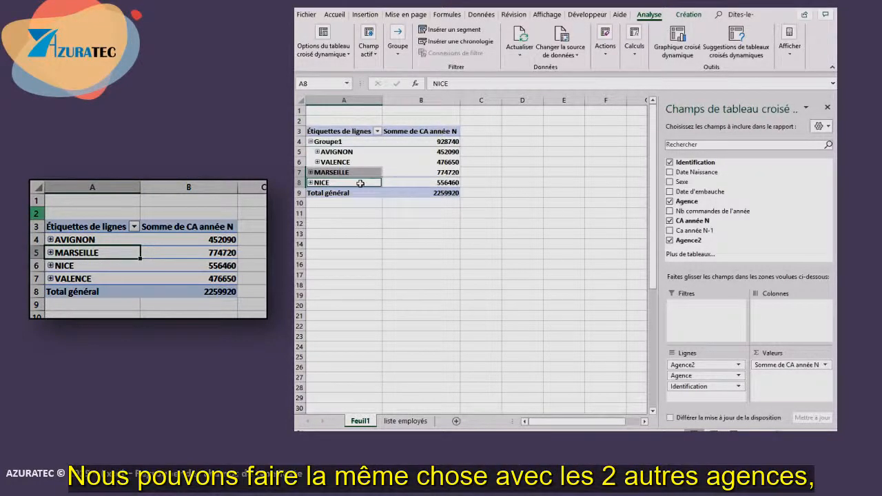
right_click(361, 183)
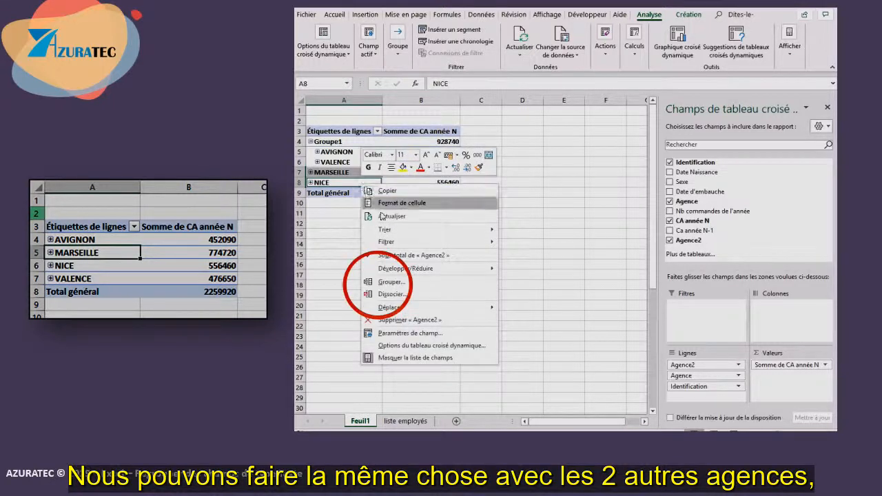
left_click(411, 282)
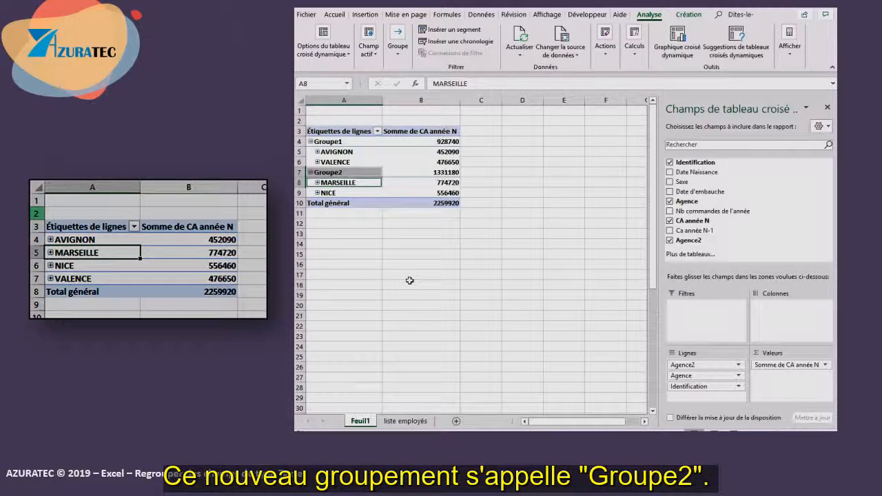
- Collapse Groupe1 and Groupe2, then expand both groups again
left_click(388, 212)
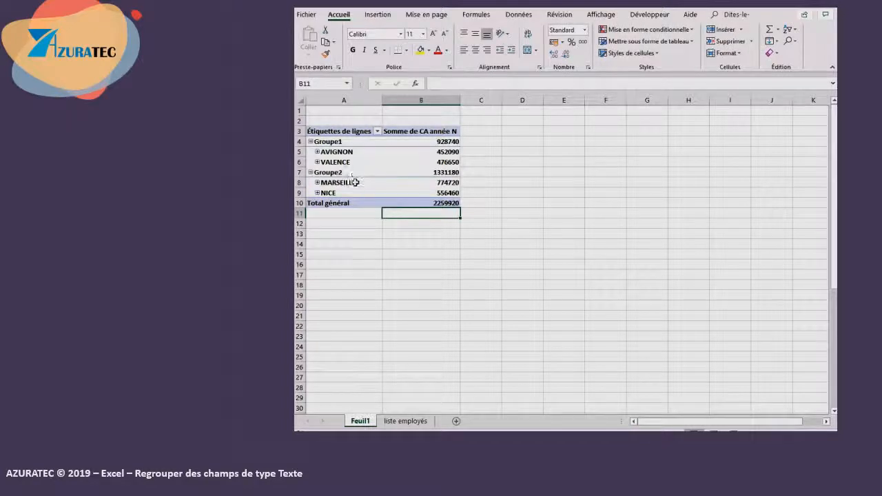
left_click(310, 172)
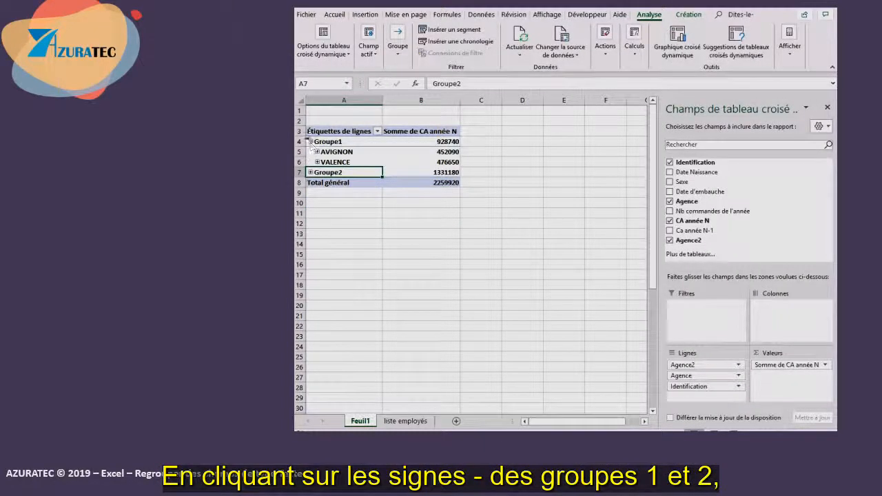
left_click(310, 141)
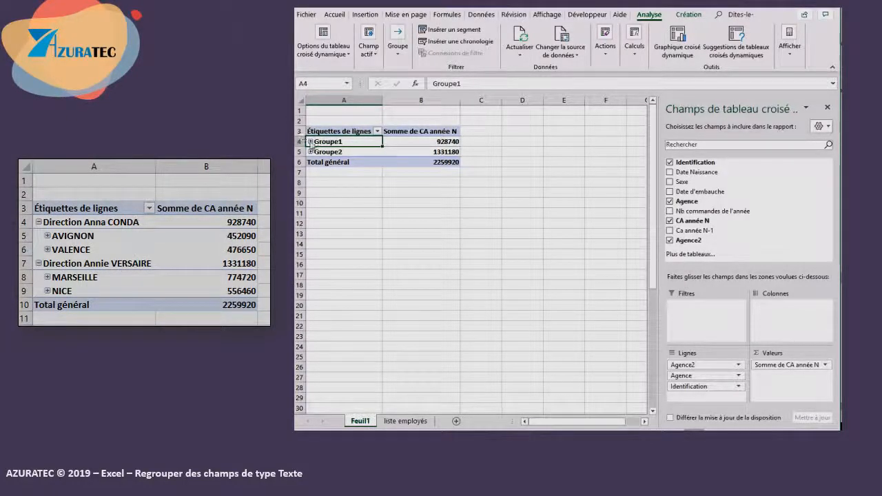
left_click(310, 141)
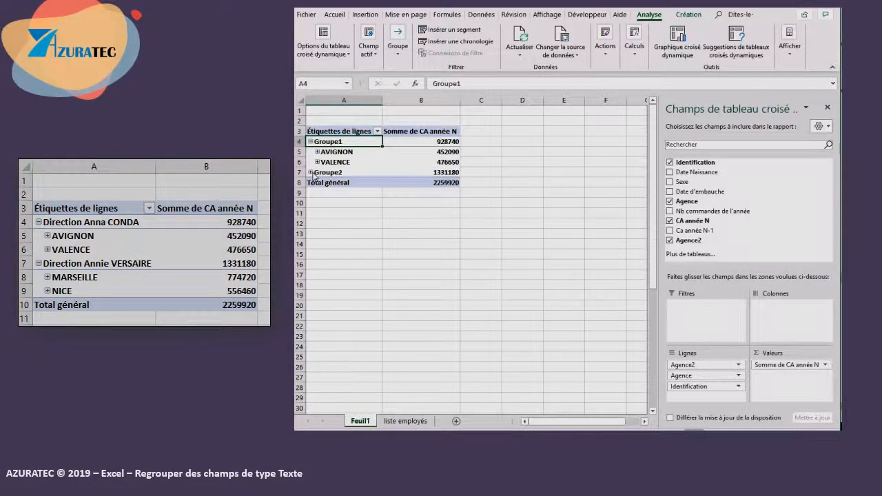
left_click(311, 172)
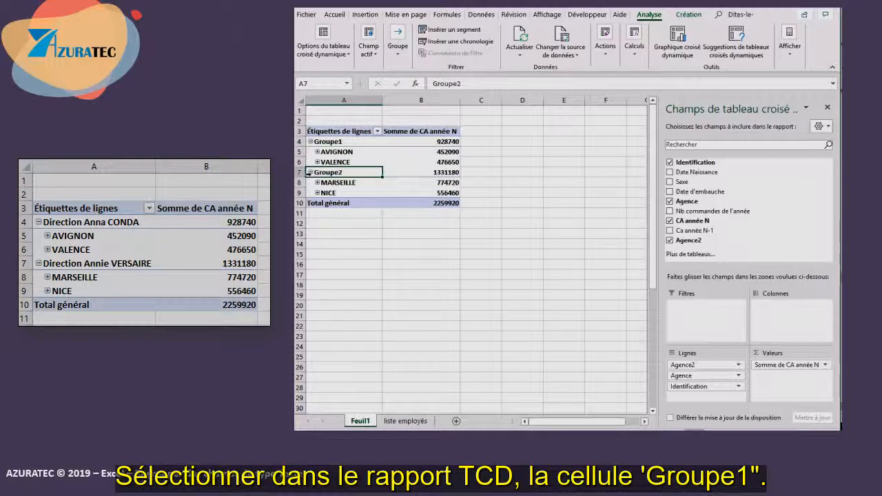
- Rename Groupe1 to Direction followed by its manager's full name, then autofit the width of column A
left_click(368, 142)
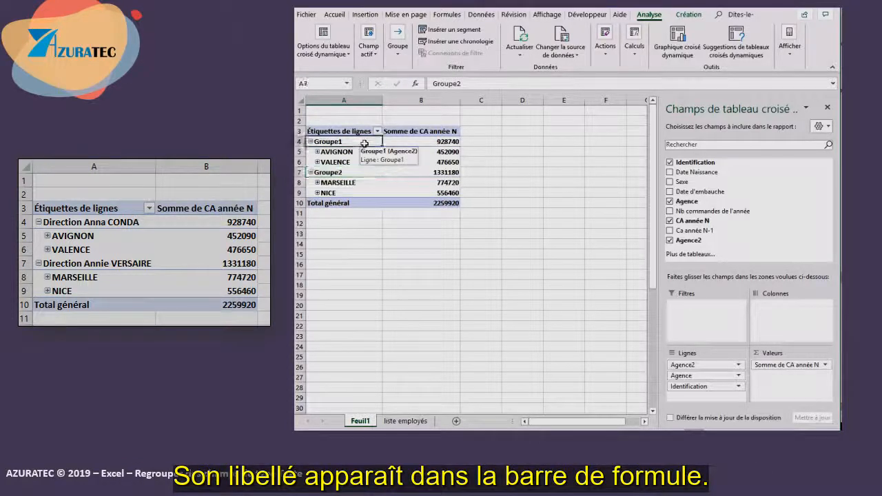
left_click(469, 83)
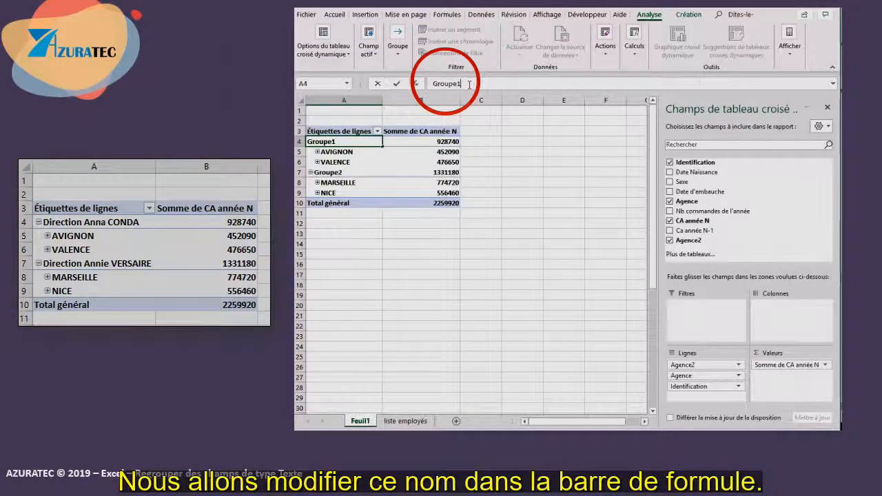
double_click(469, 83)
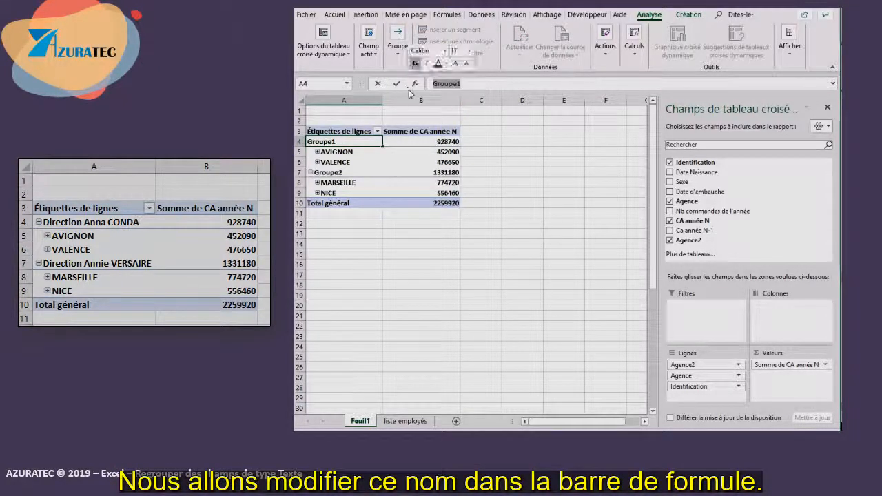
type("Ann")
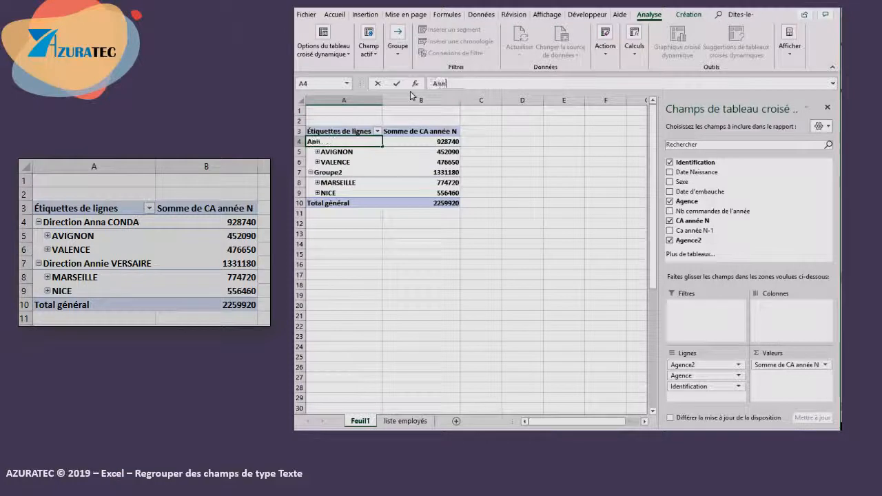
key("BackSpace")
key("BackSpace")
key("BackSpace")
type("D")
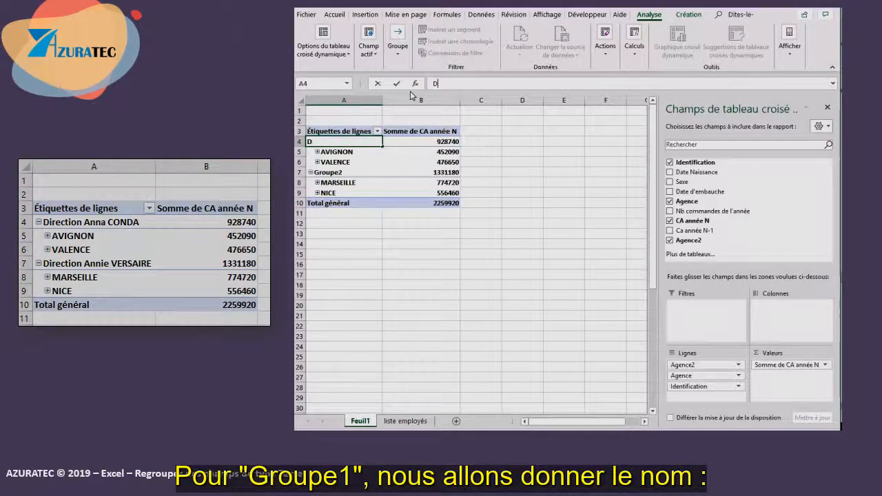
type("irection A")
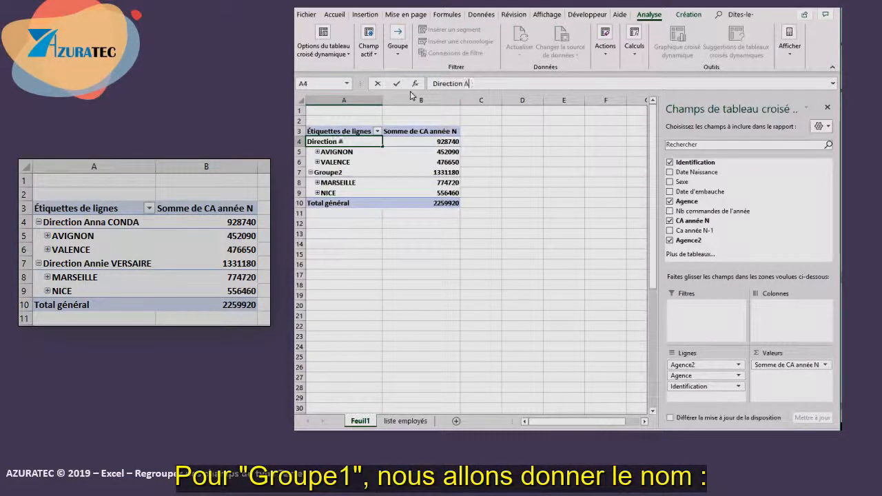
type("nna CONDA")
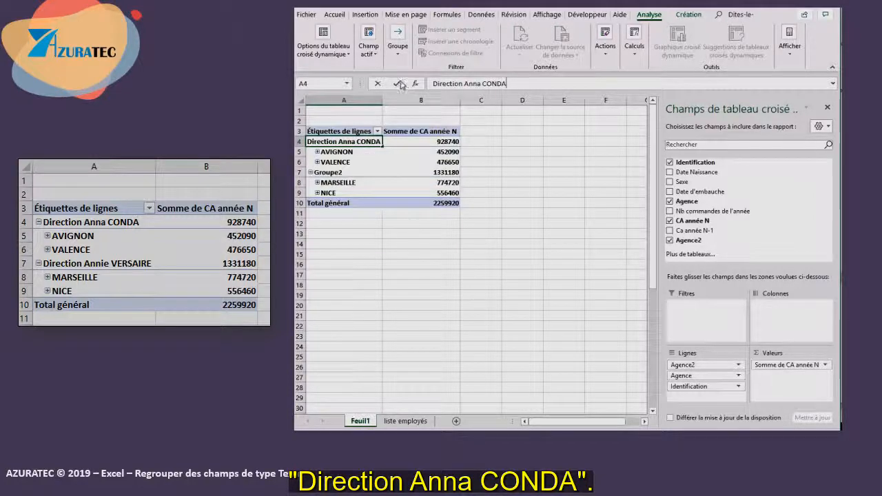
left_click(396, 84)
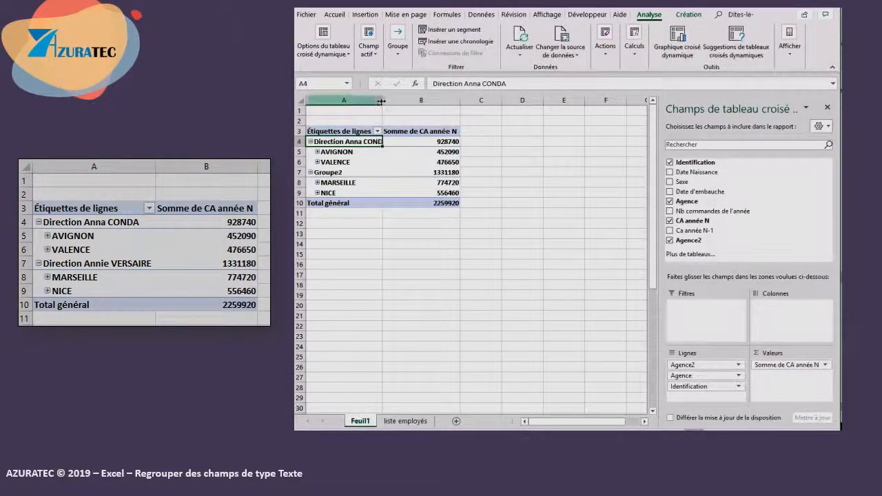
double_click(382, 100)
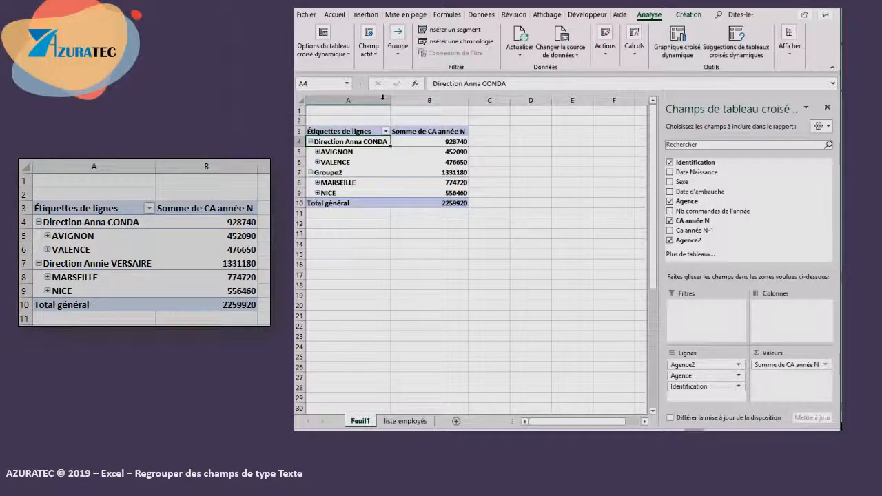
- Rename Groupe2 as Direction followed by the second manager's full name, then autofit column A again
left_click(344, 172)
left_click_drag(461, 83, 433, 84)
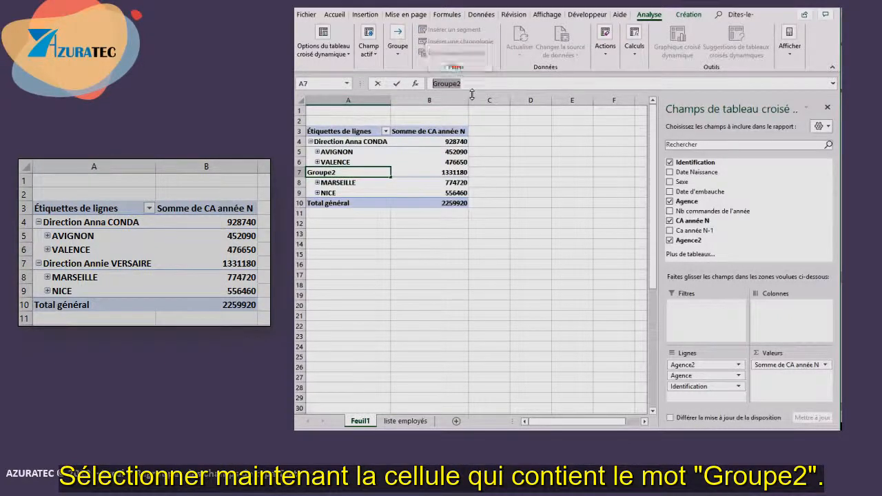
type("Direction Anna CONDA")
type("ir")
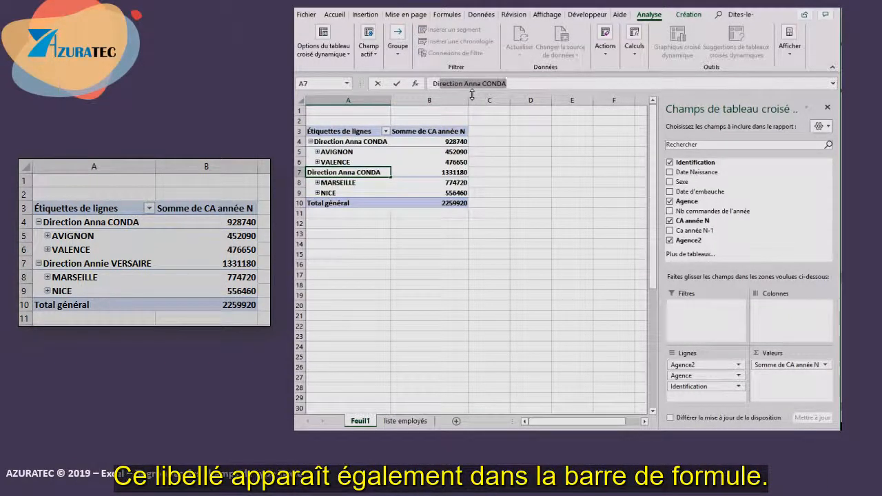
type("ection Annie VERSAIRE")
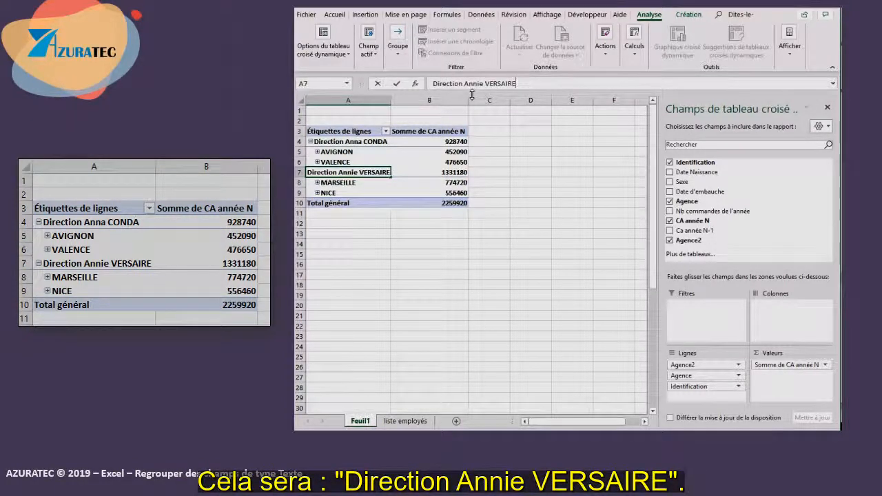
left_click(397, 84)
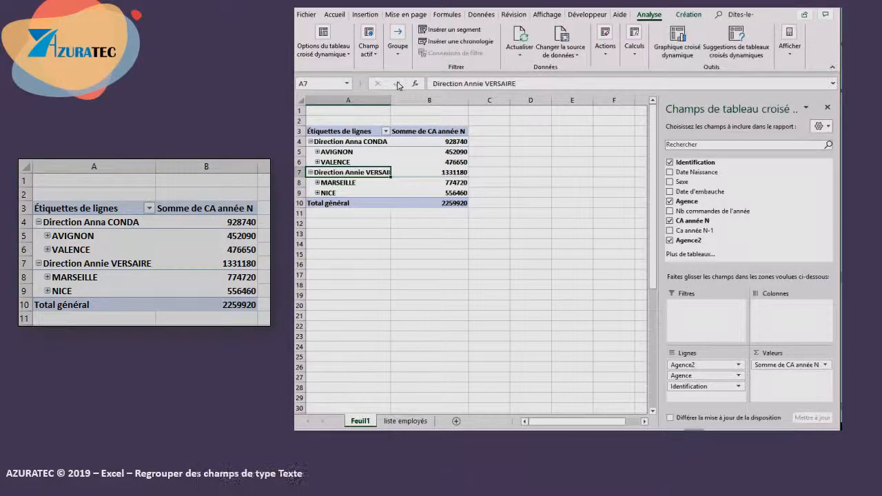
double_click(391, 100)
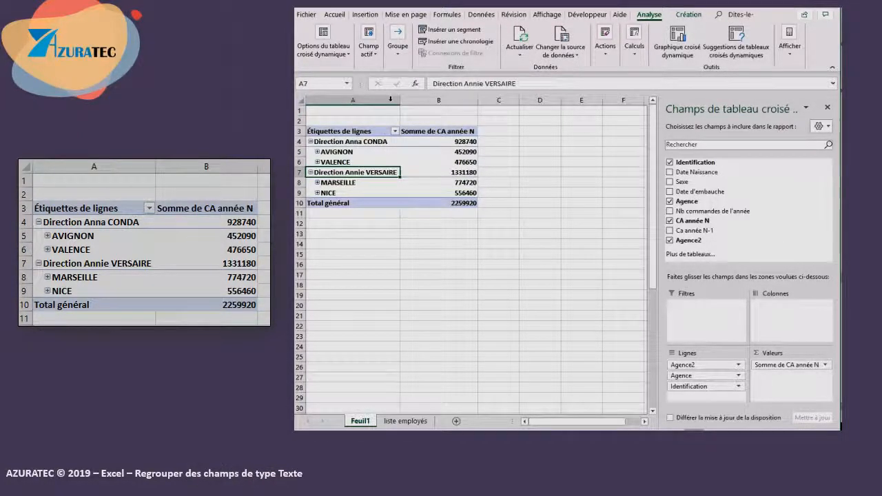
- Move the Agence field out of the row labels and into the report filter area
left_click(389, 233)
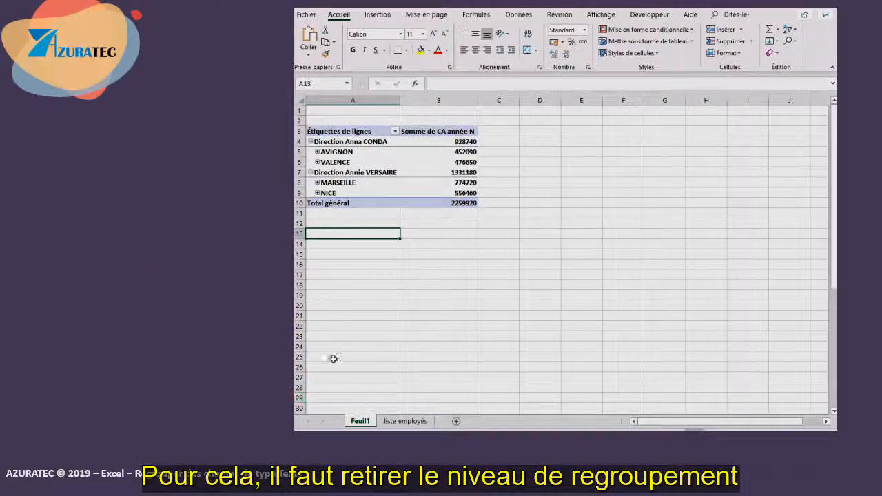
left_click(338, 184)
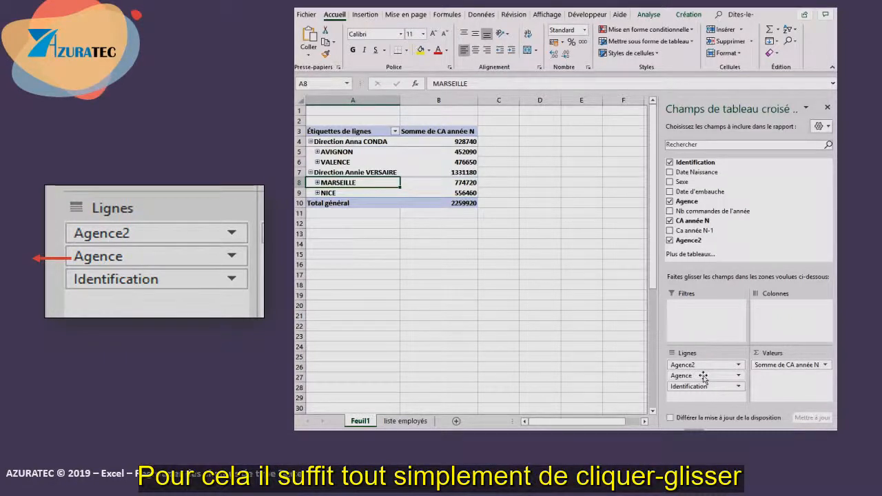
left_click_drag(703, 376, 546, 354)
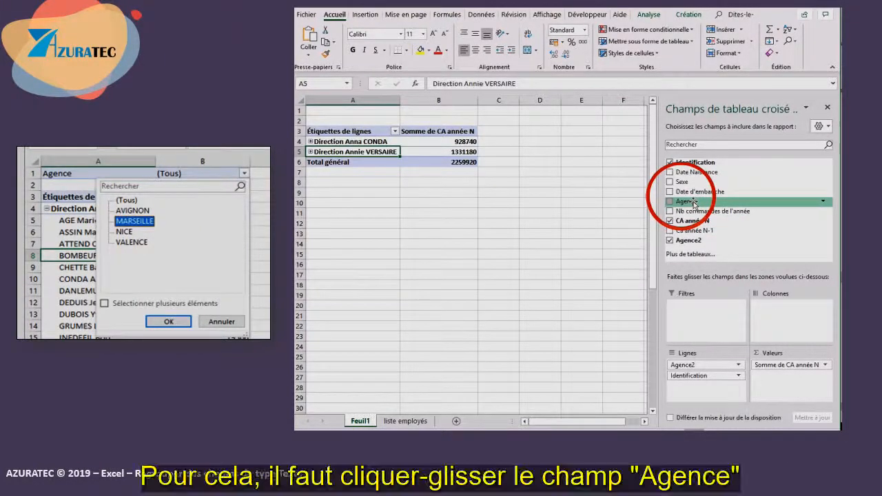
mouse_move(694, 202)
left_mouse_down()
mouse_move(717, 224)
mouse_move(708, 305)
mouse_move(699, 312)
left_mouse_up()
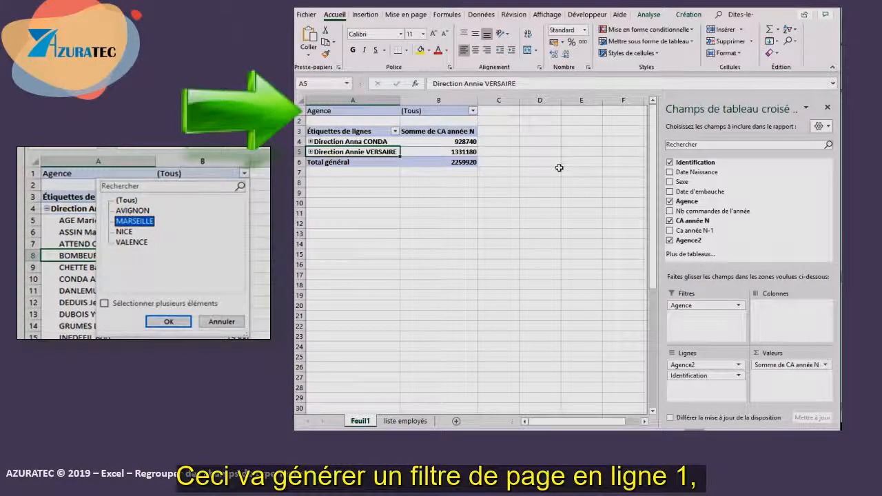
- Filter the pivot table on the AVIGNON agency and expand its direction group to show employees
left_click(472, 111)
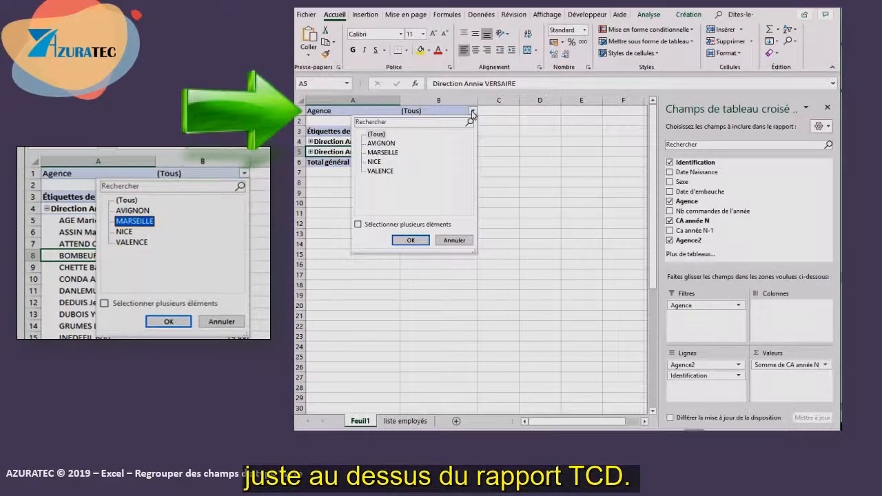
left_click(384, 143)
left_click(411, 240)
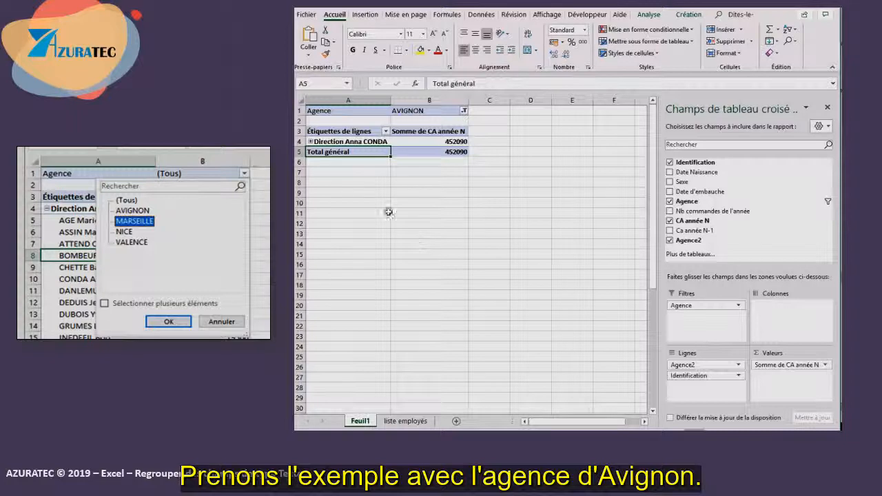
left_click(310, 141)
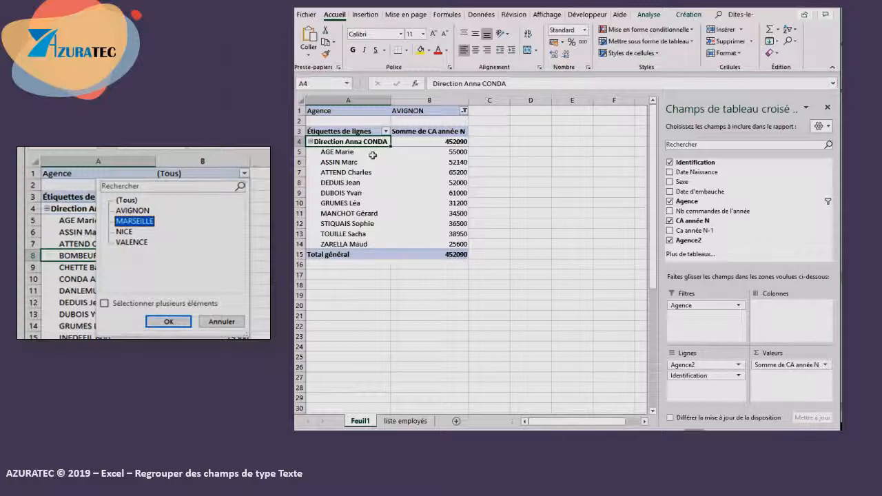
- Change the agency filter to MARSEILLE and expand its direction group to show employees
left_click(465, 111)
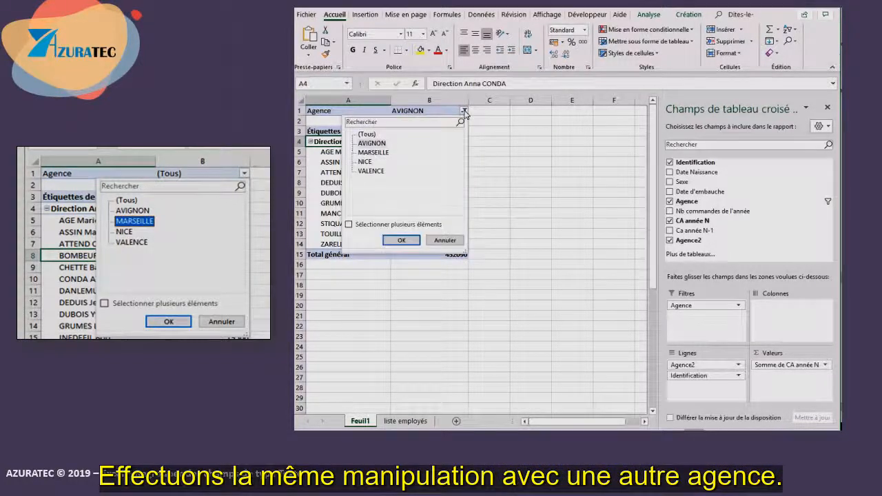
left_click(373, 153)
left_click(401, 239)
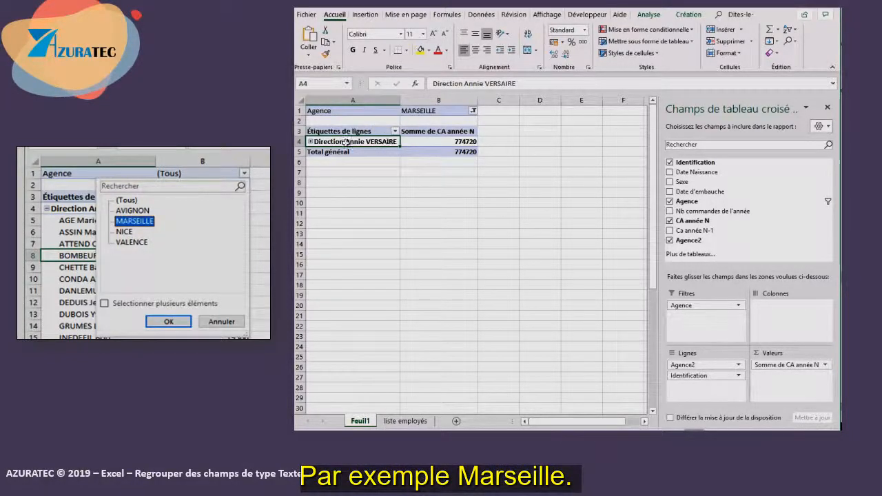
left_click(310, 141)
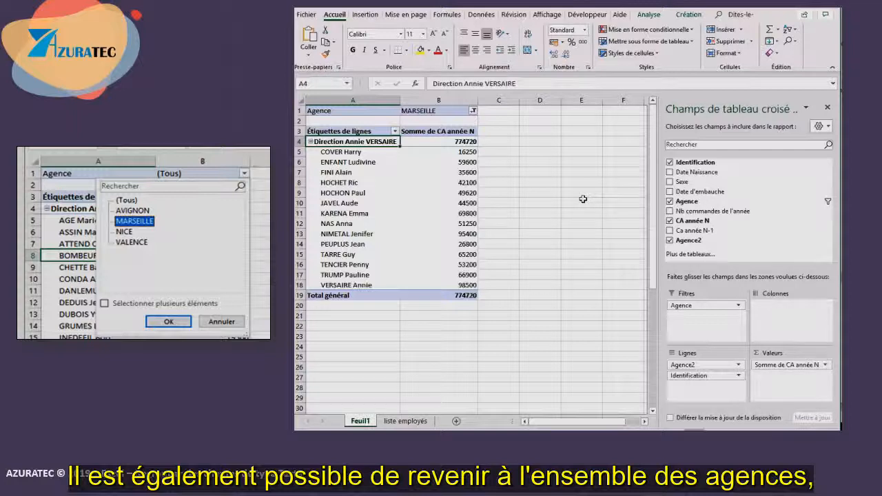
- Reset the agency filter to (Tous) to show all agencies
left_click(474, 111)
left_click(381, 136)
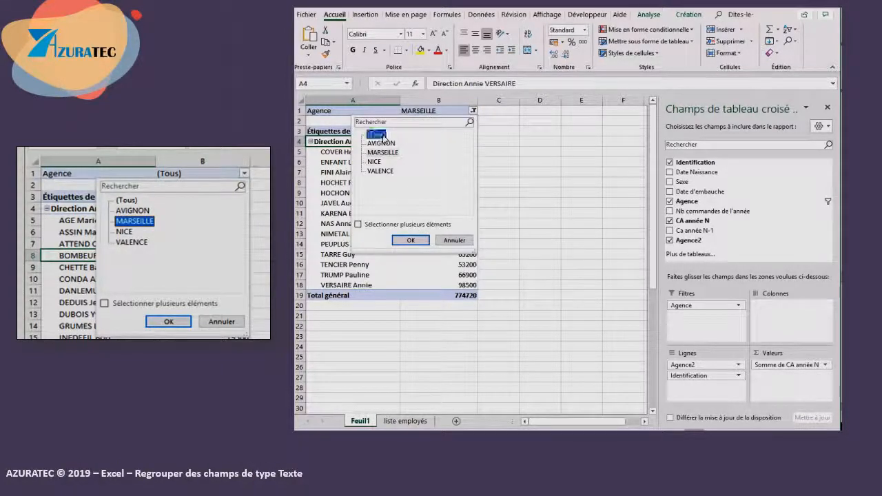
left_click(417, 239)
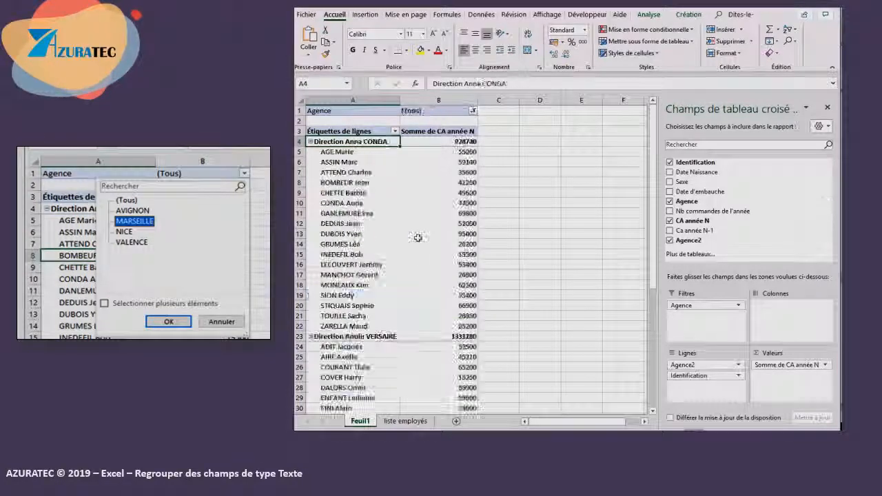